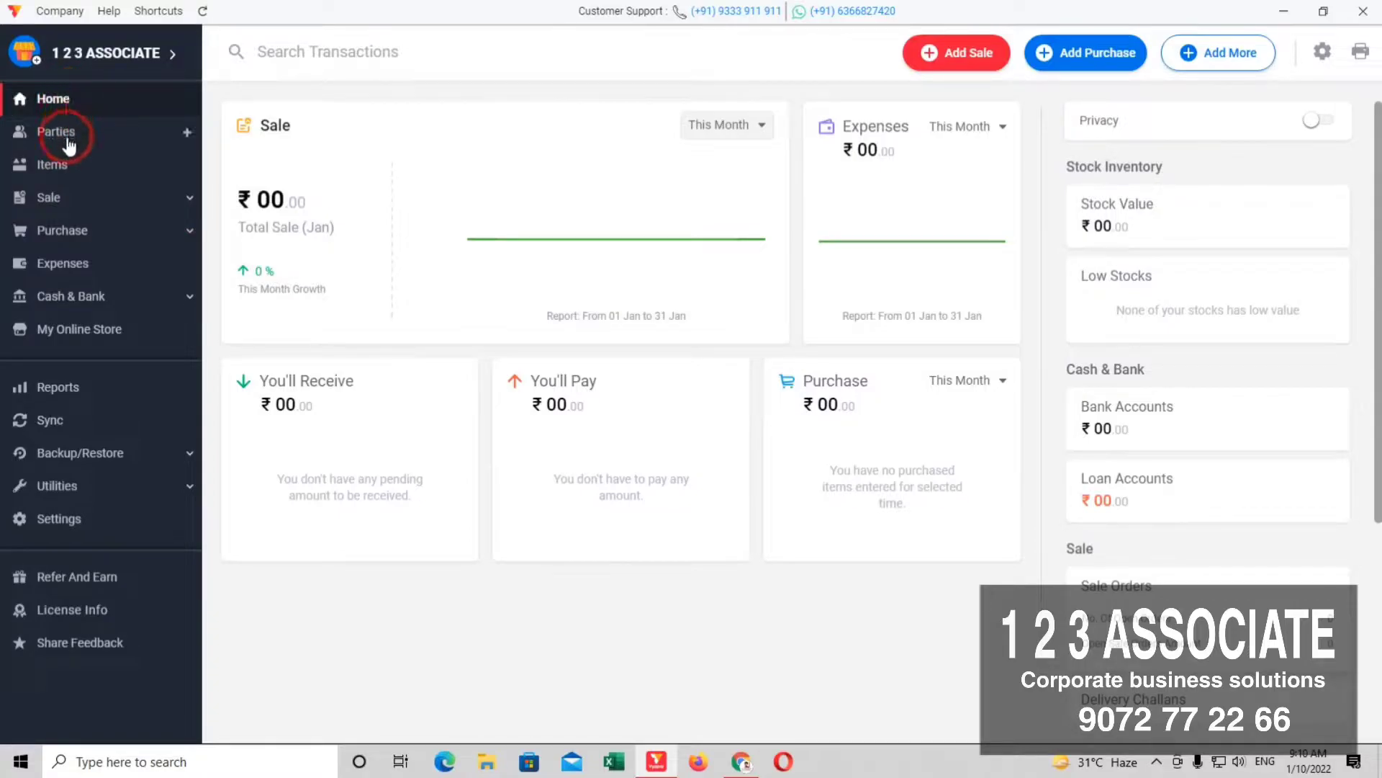
# Step: Switch Sync on for the 1 2 3 ASSOCIATE company and go back to the Home dashboard
pyautogui.click(51, 422)
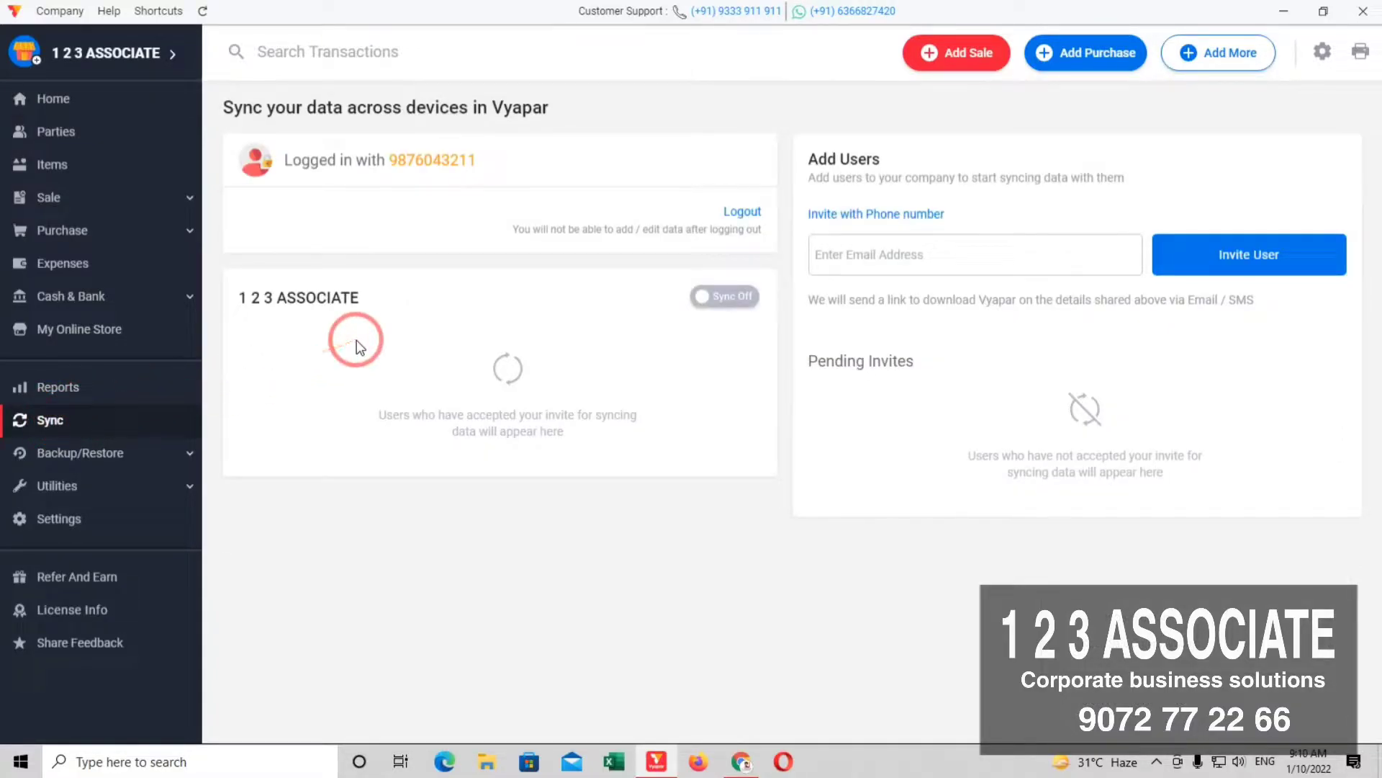
pyautogui.click(733, 296)
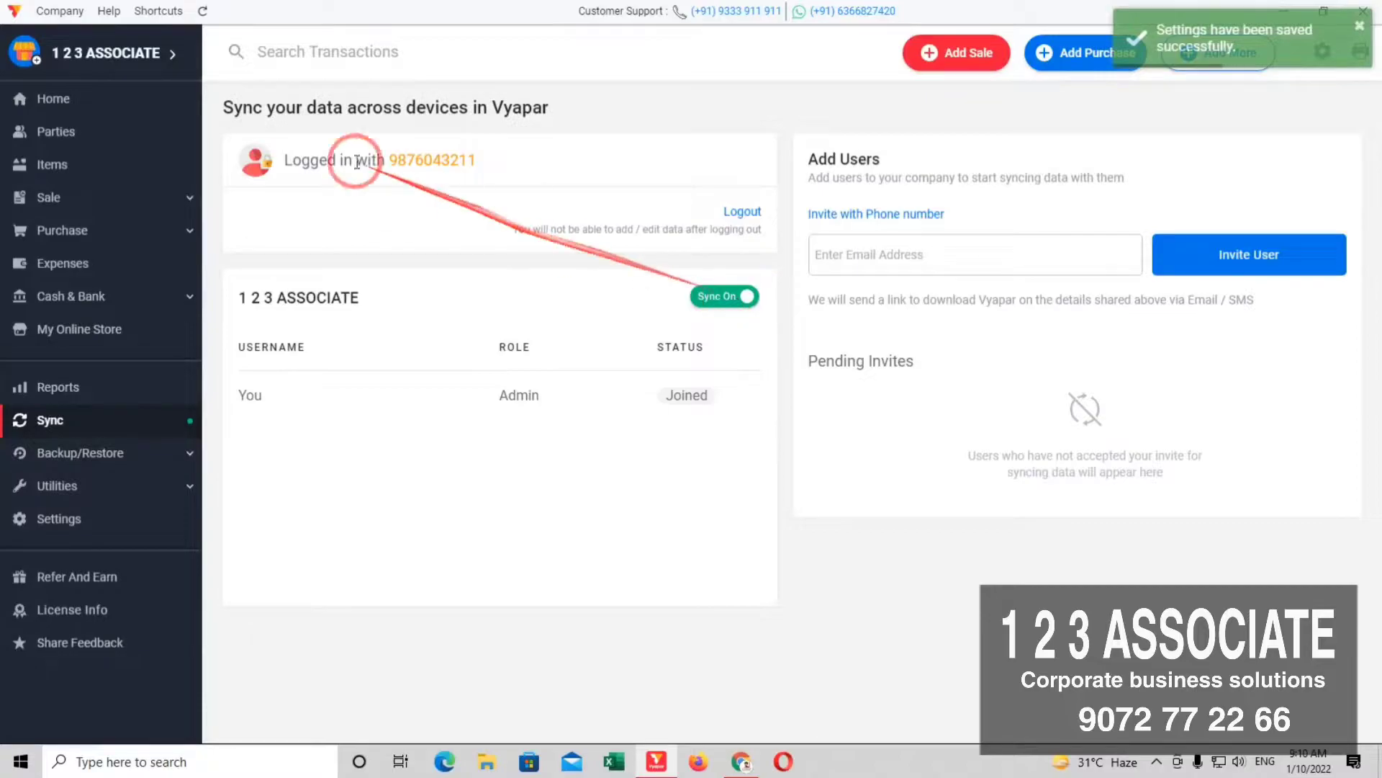
pyautogui.click(74, 106)
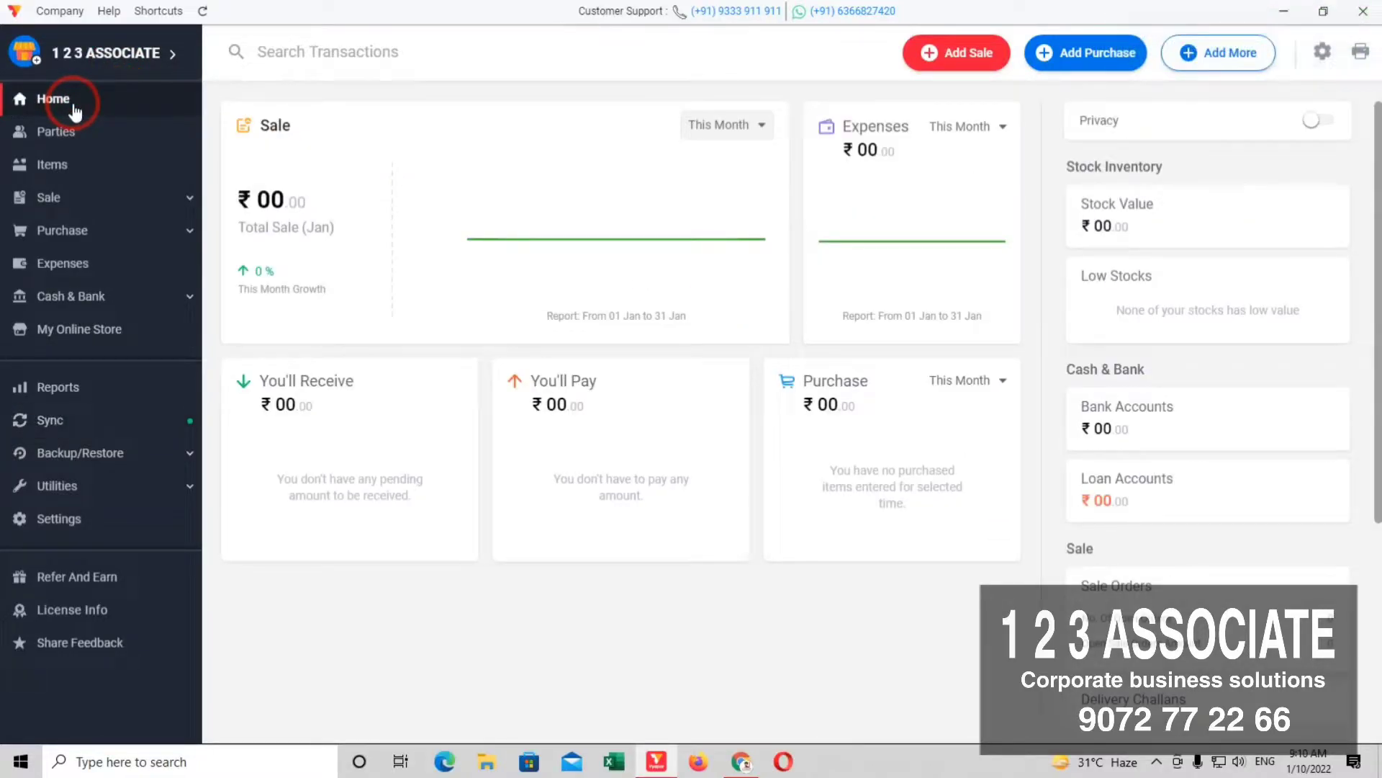
# Step: Go to Settings and open the USER MANAGEMENT page
pyautogui.click(72, 527)
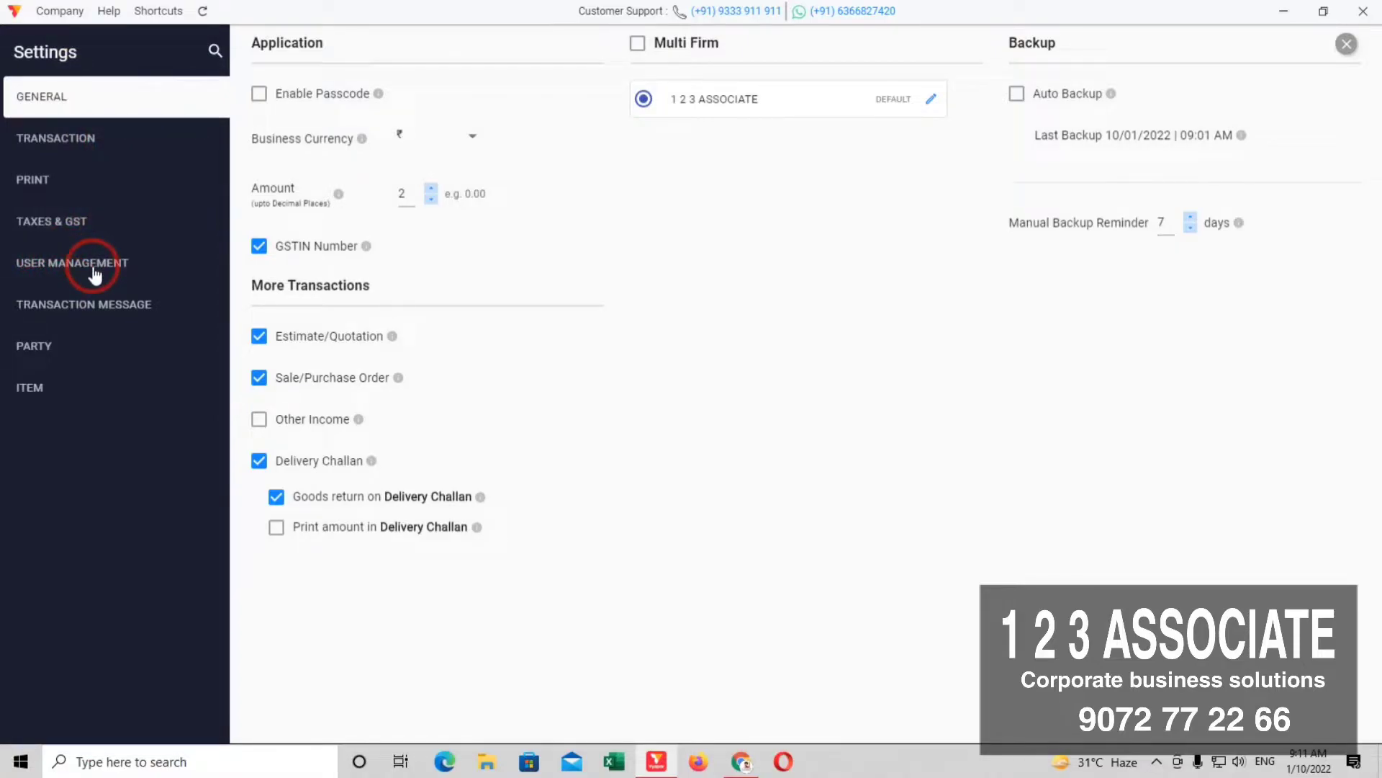
pyautogui.click(95, 273)
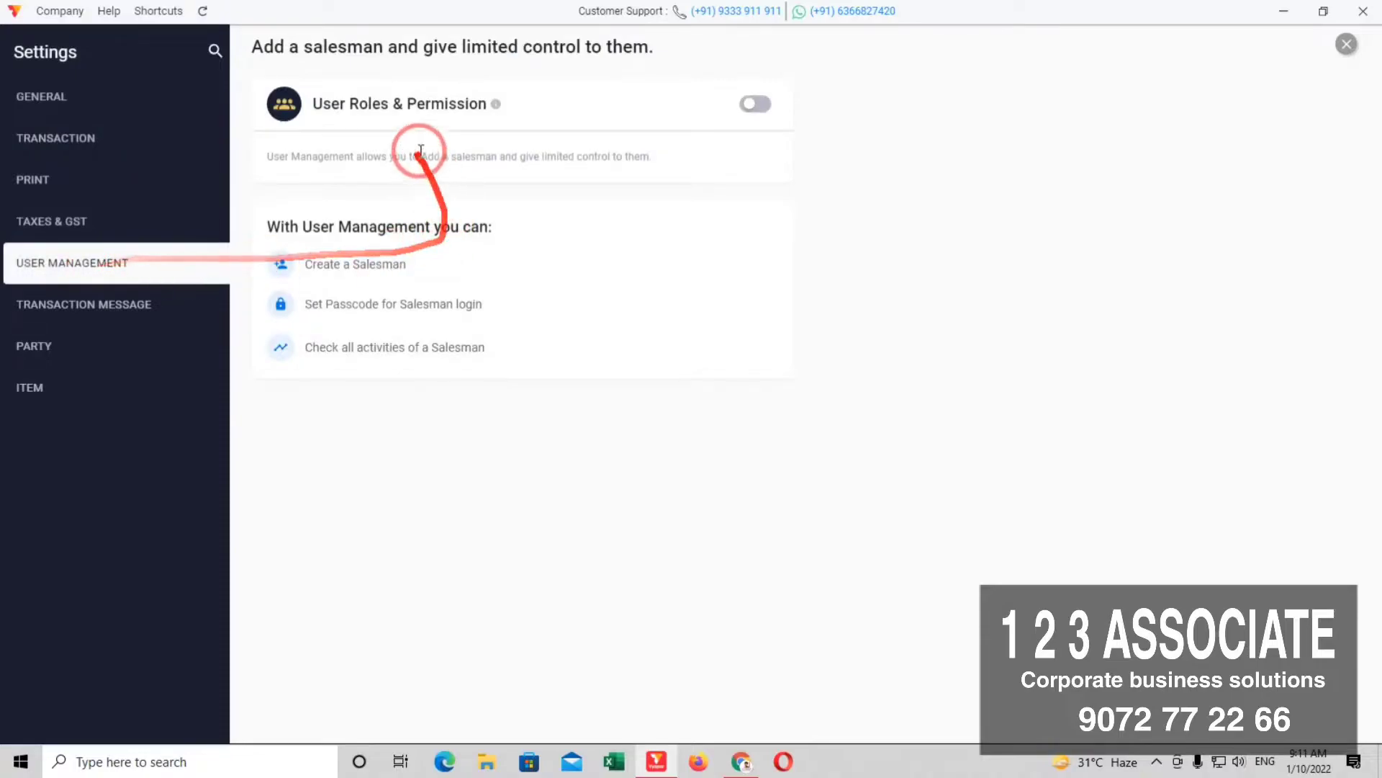
# Step: Turn on User Roles & Permission and save Admin as Primary Admin with a 4-digit passcode
pyautogui.click(762, 105)
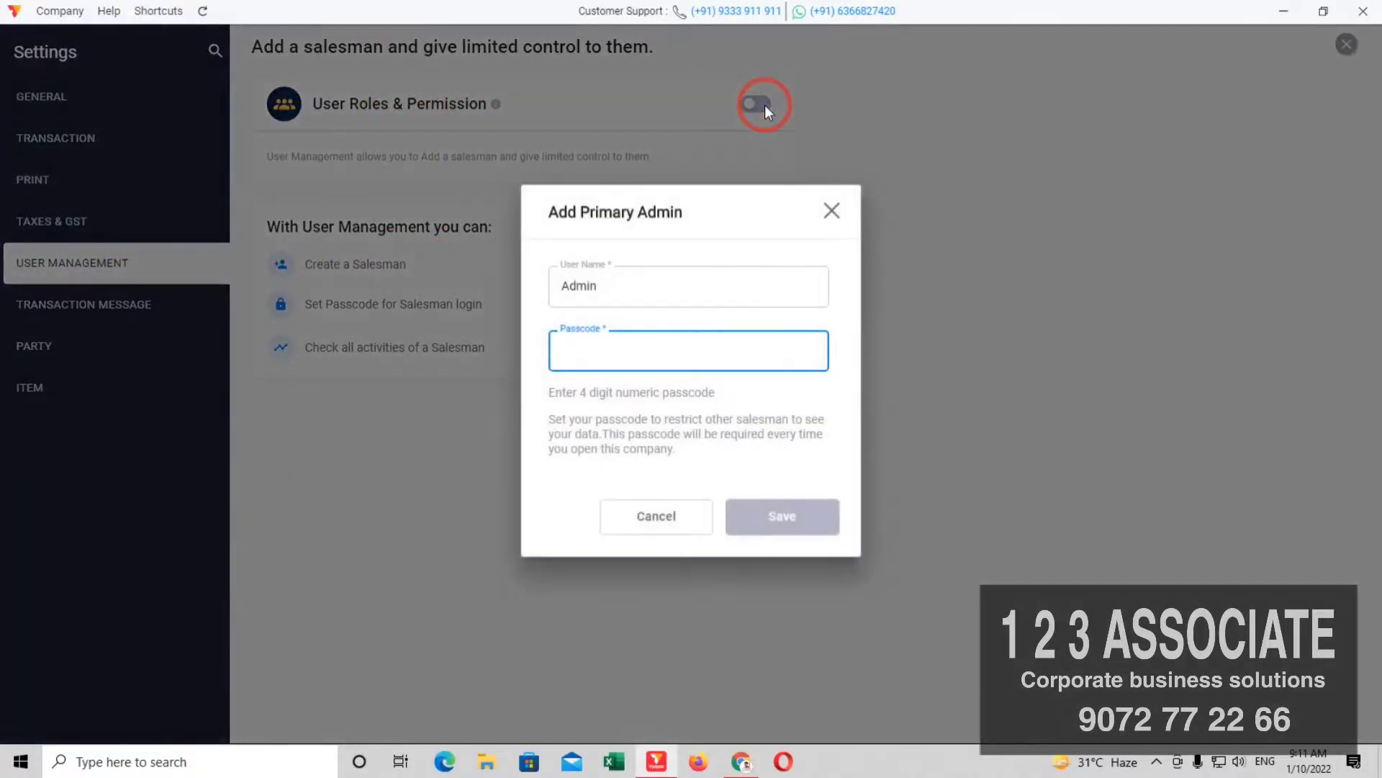
pyautogui.click(617, 283)
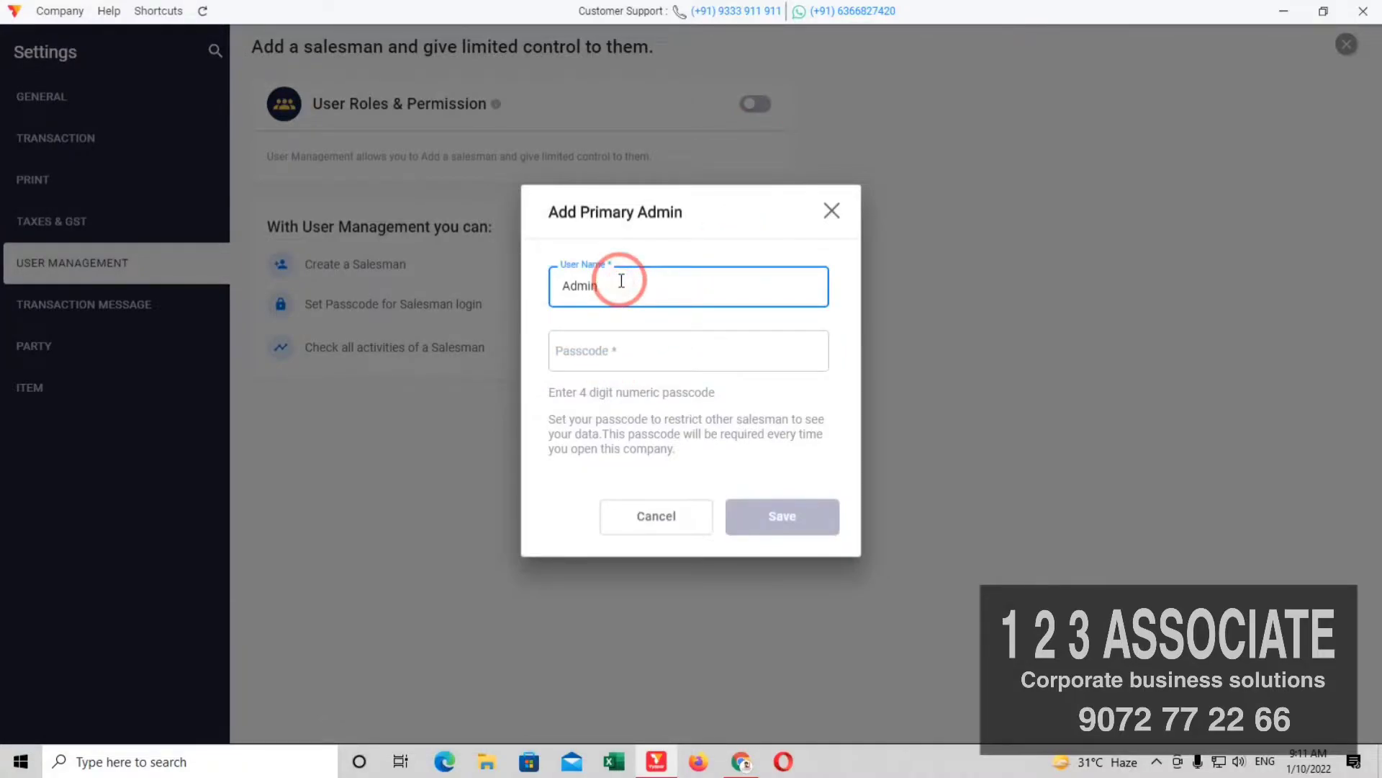
pyautogui.click(581, 353)
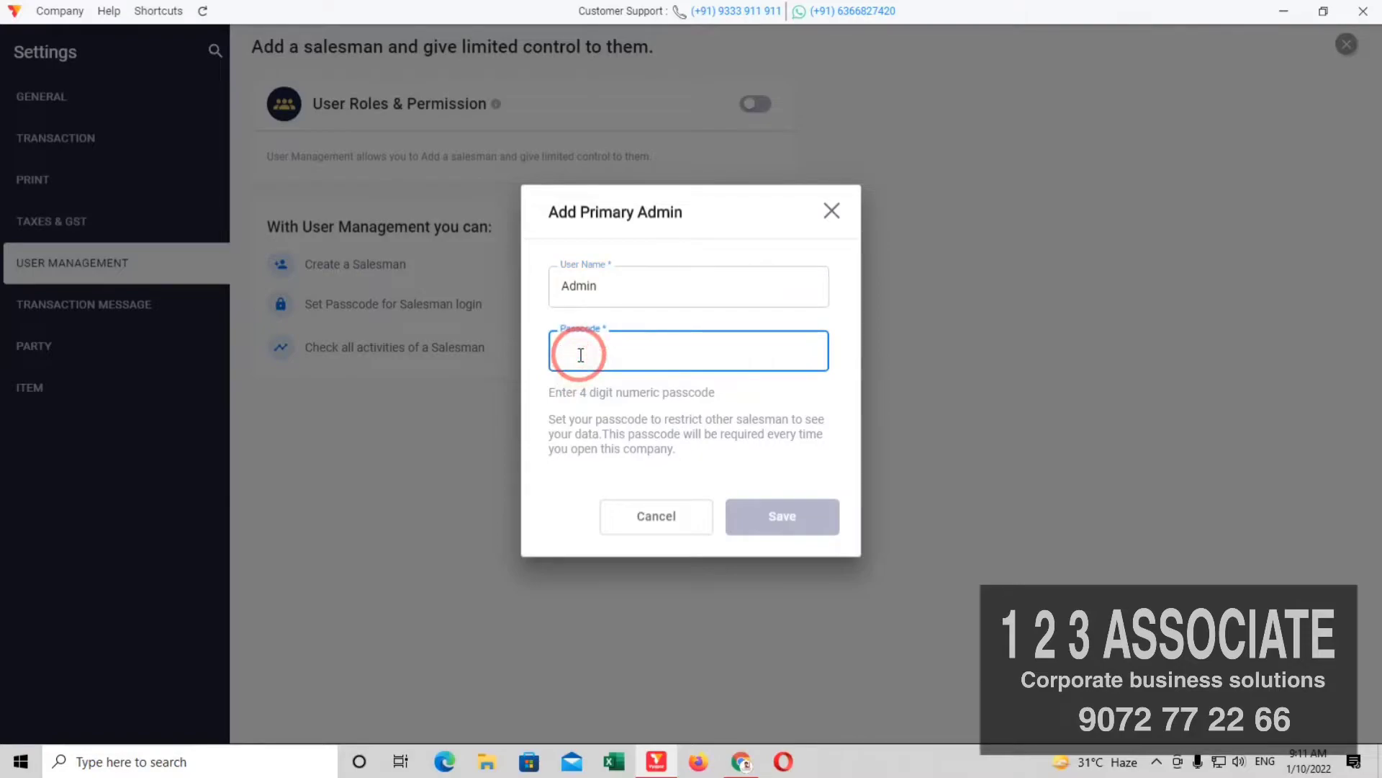
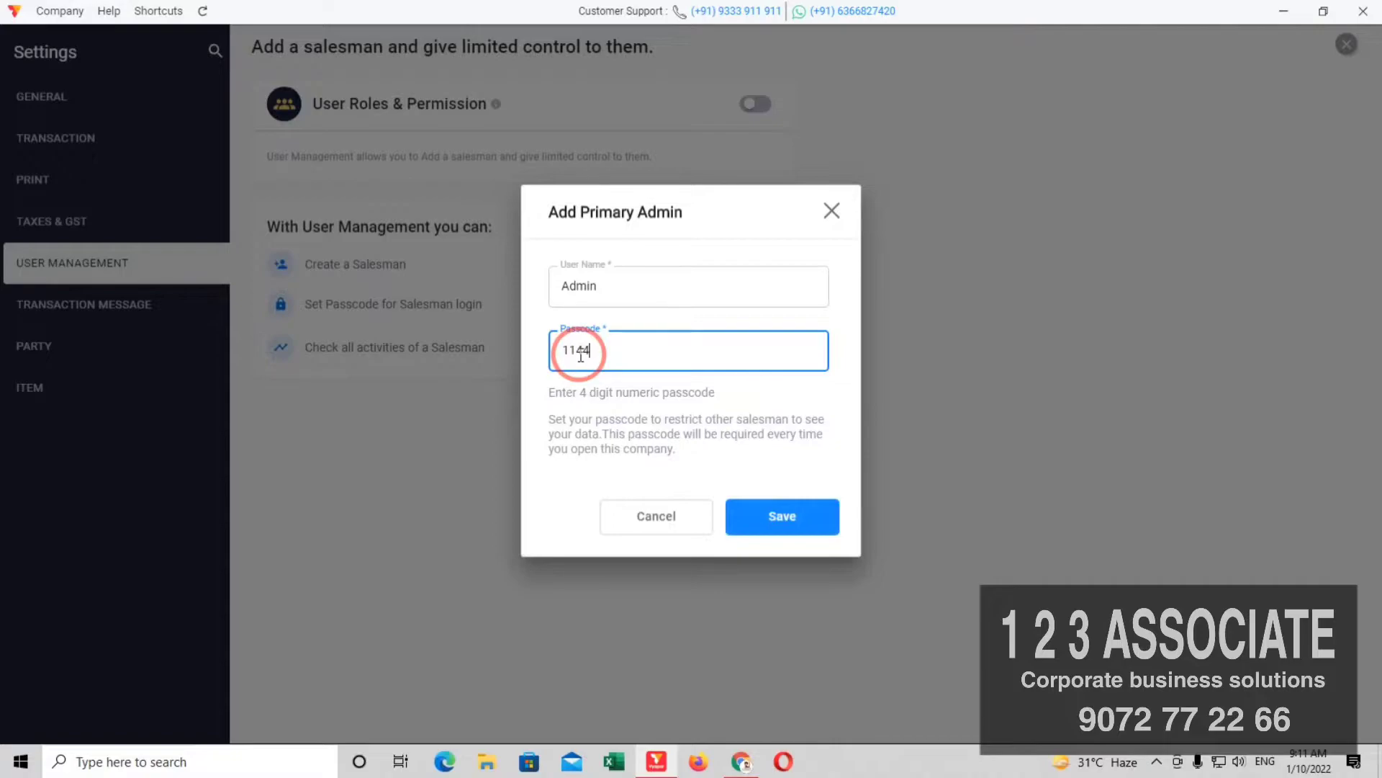
pyautogui.click(781, 526)
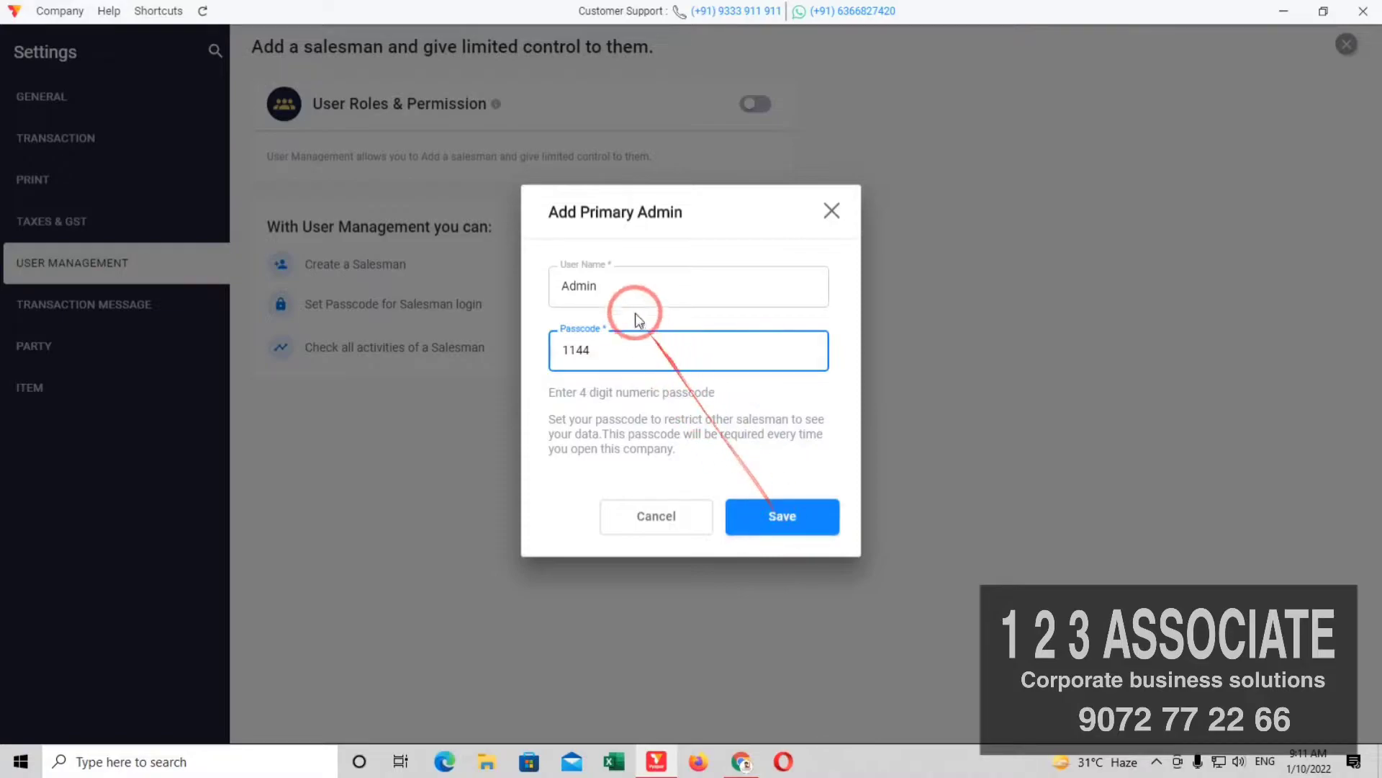
pyautogui.click(628, 286)
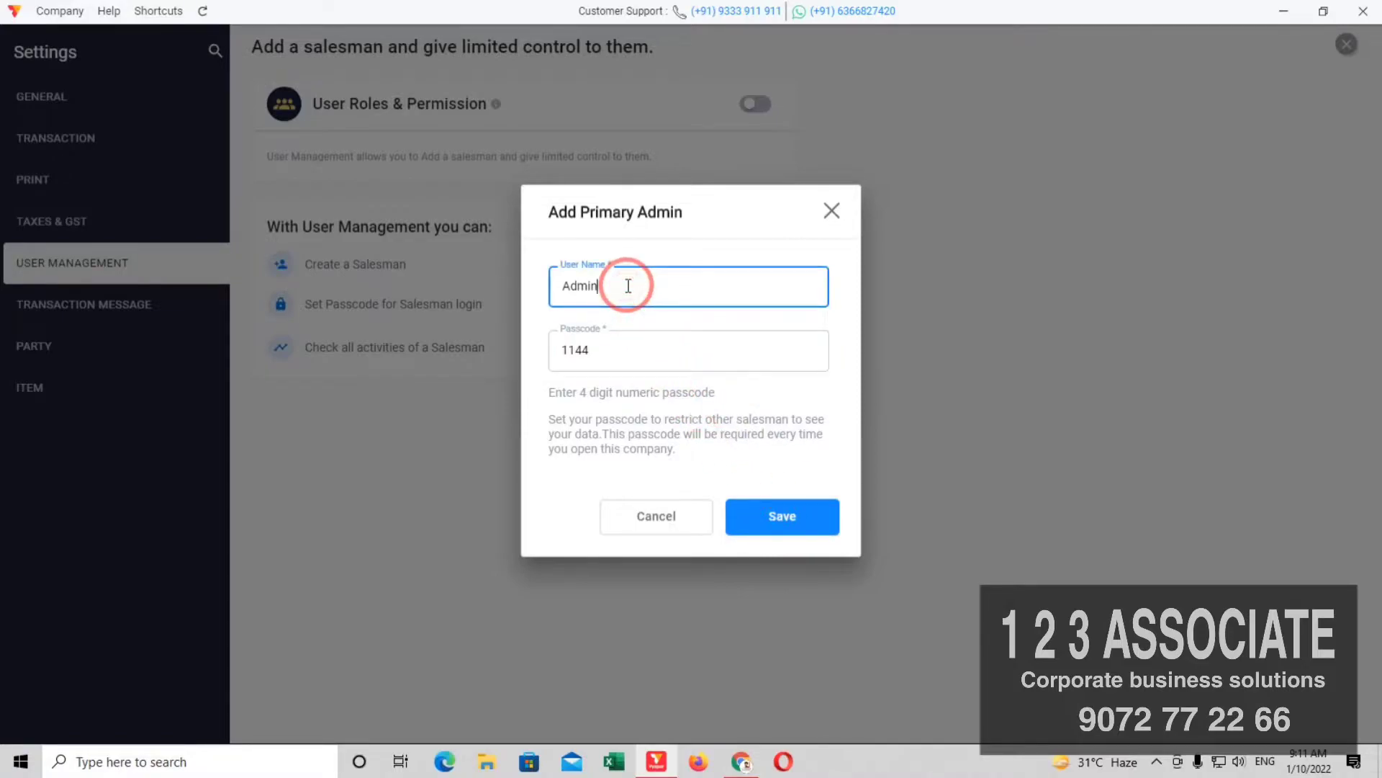
pyautogui.click(781, 526)
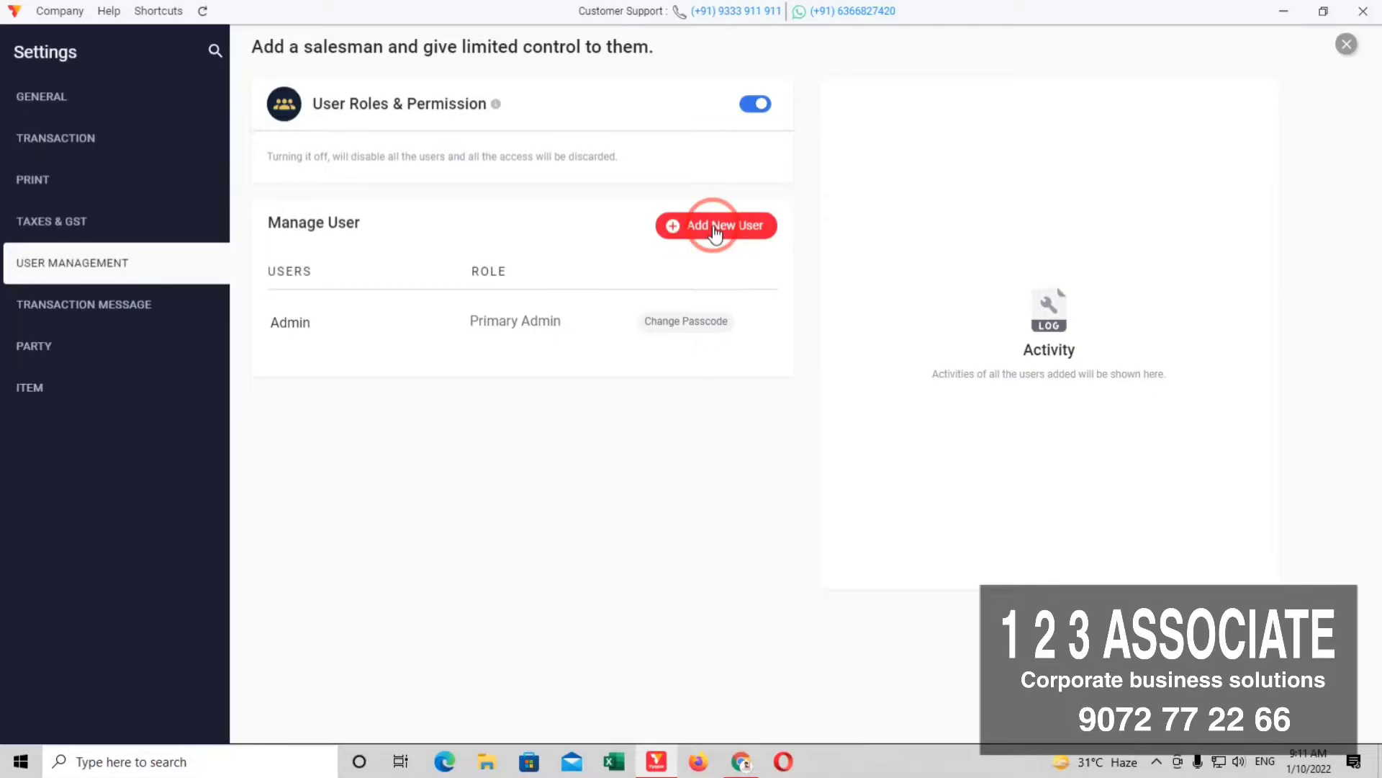
# Step: Begin a new user with the Secondary Admin role and review that role's permissions
pyautogui.click(715, 231)
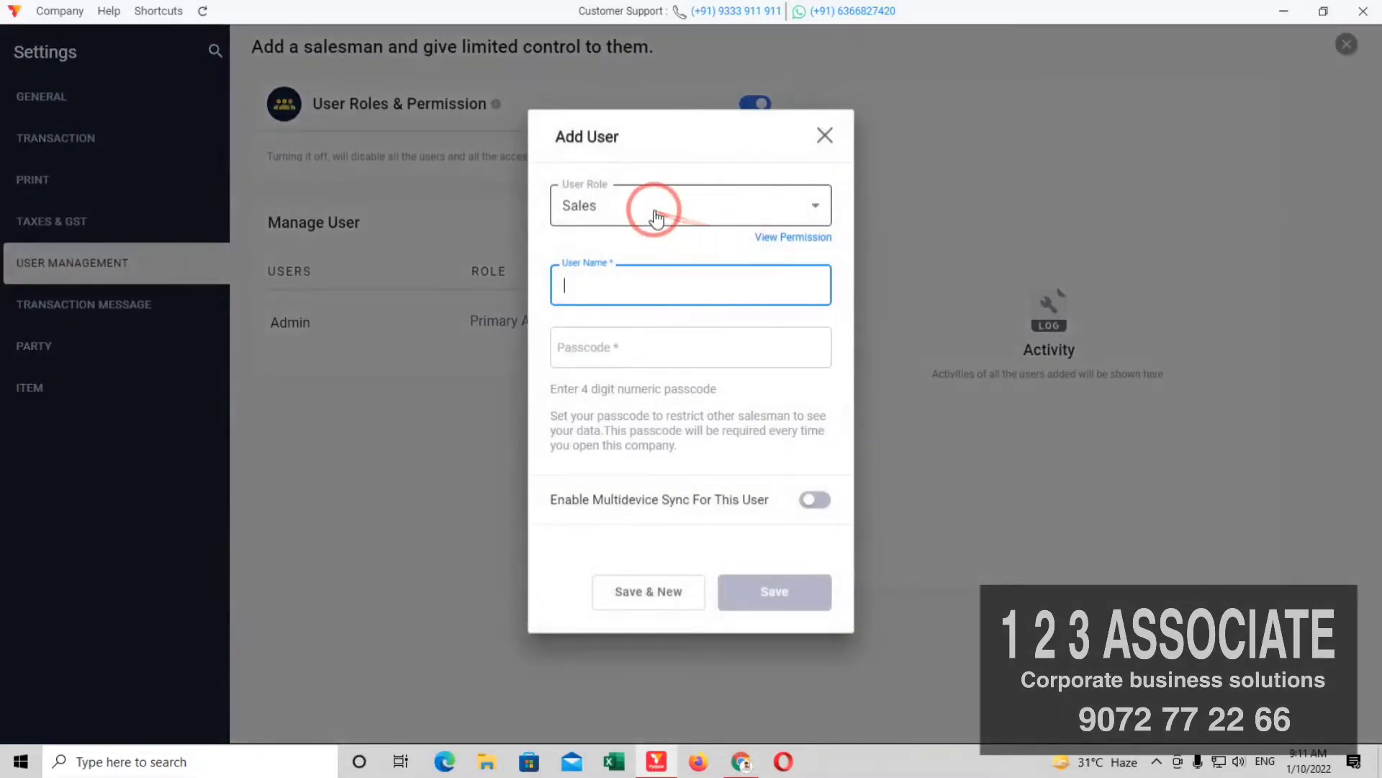
pyautogui.click(819, 213)
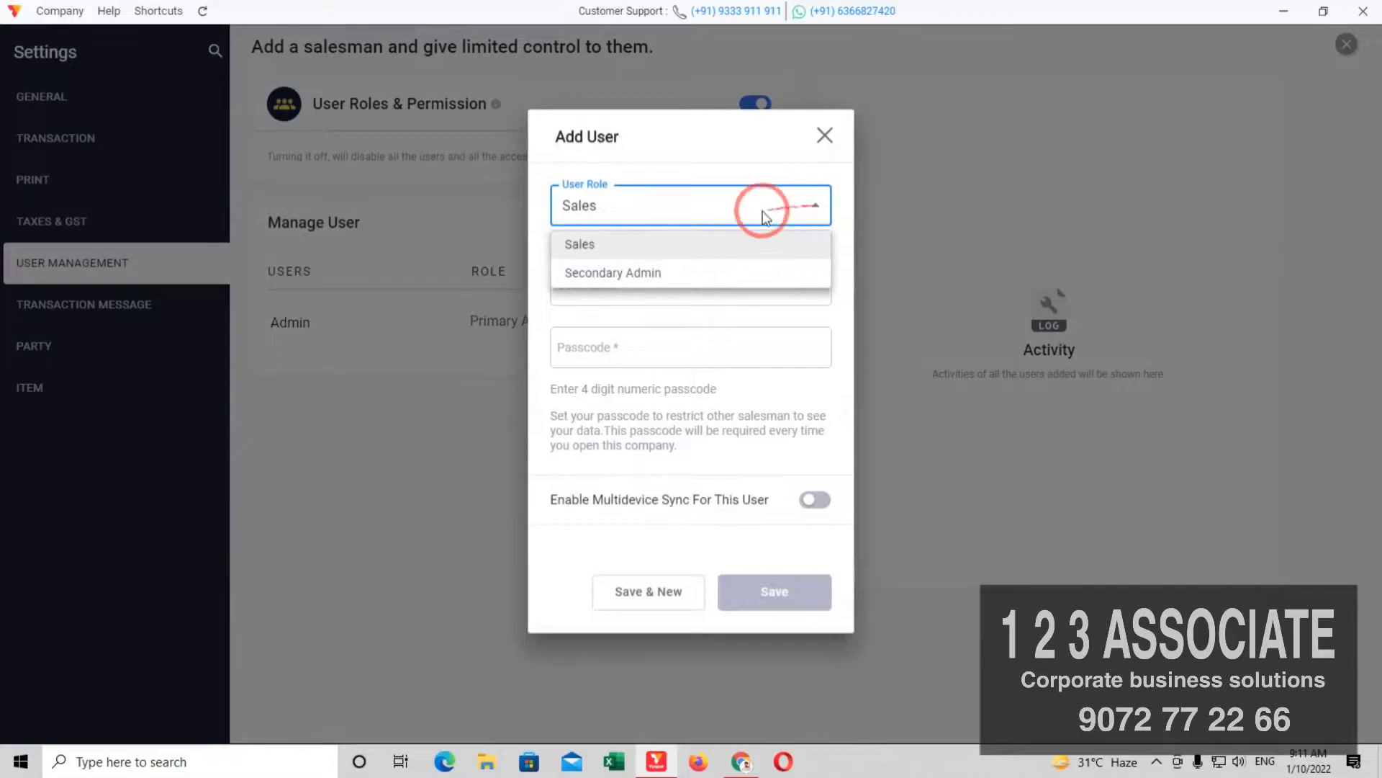
pyautogui.click(599, 281)
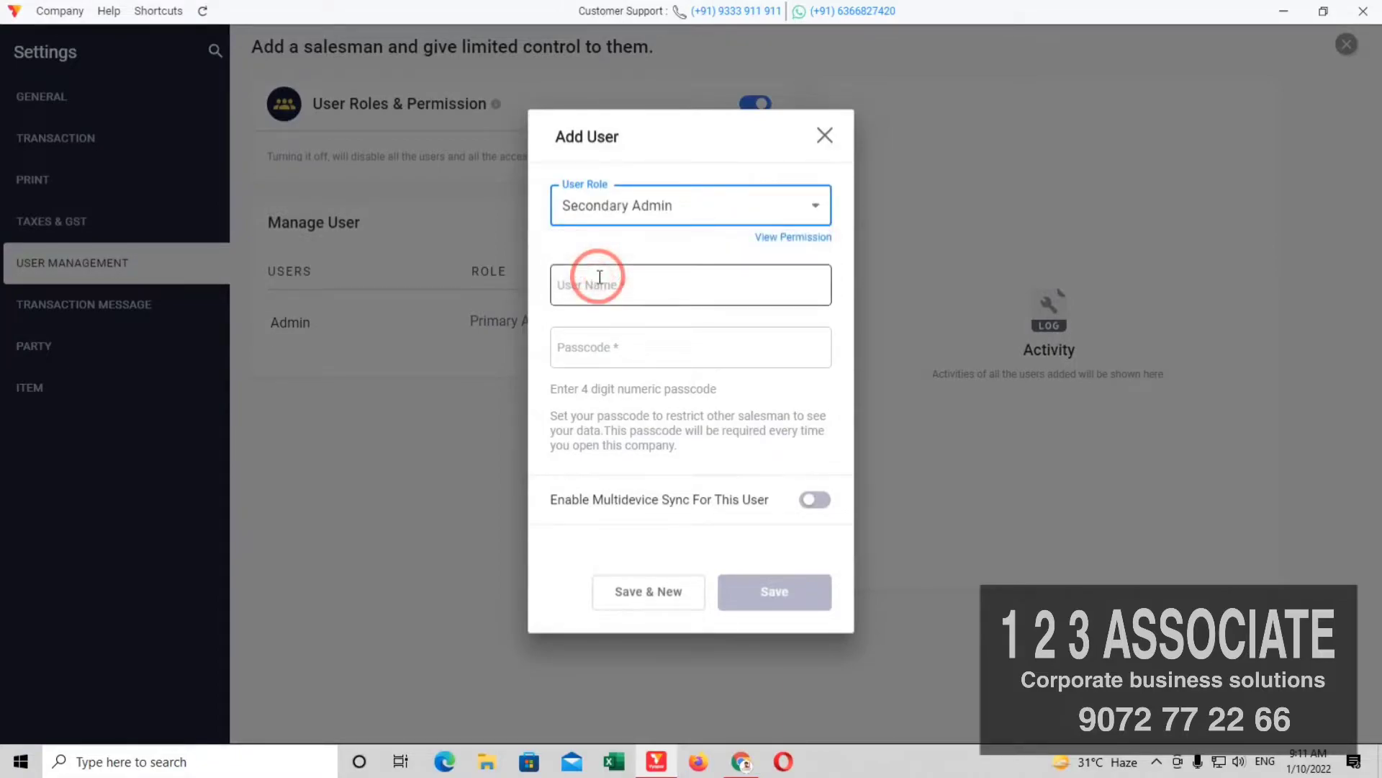
pyautogui.click(783, 245)
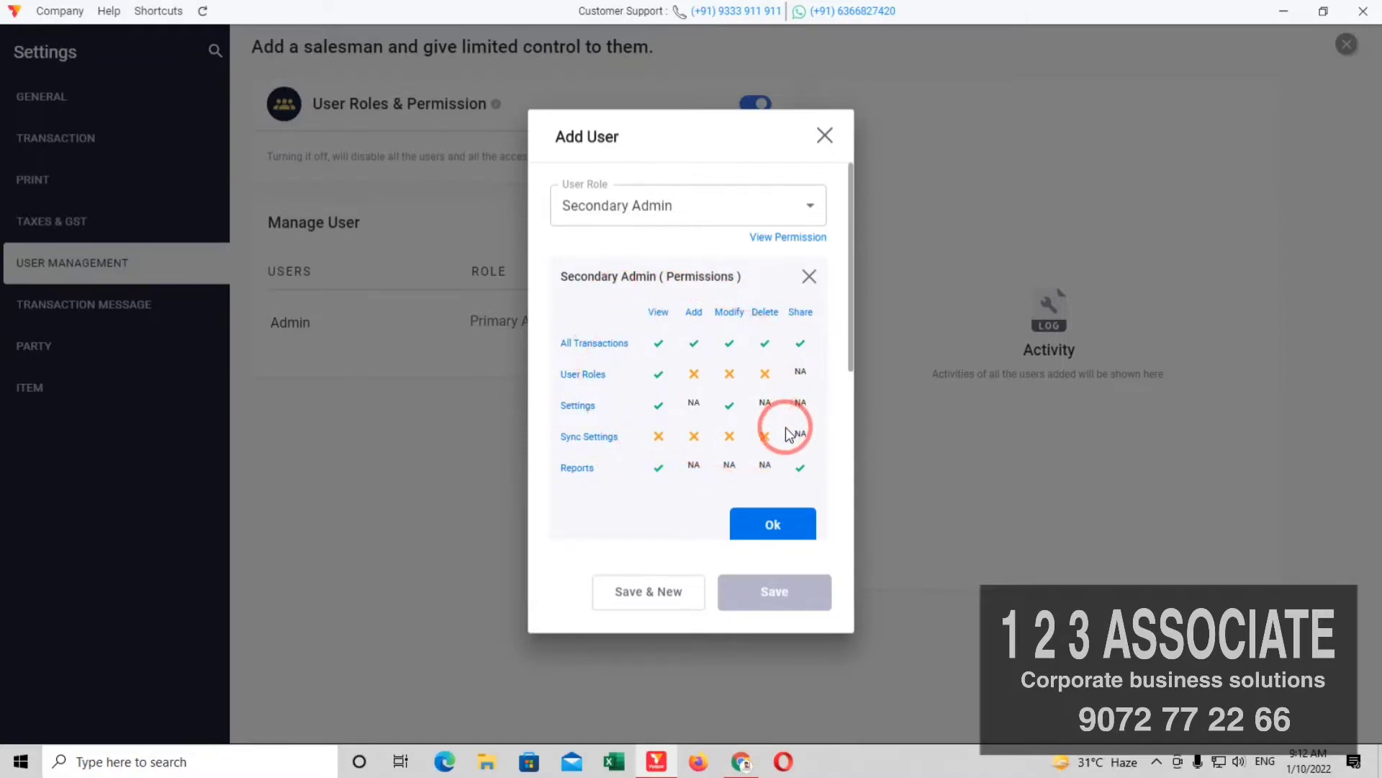
pyautogui.click(772, 524)
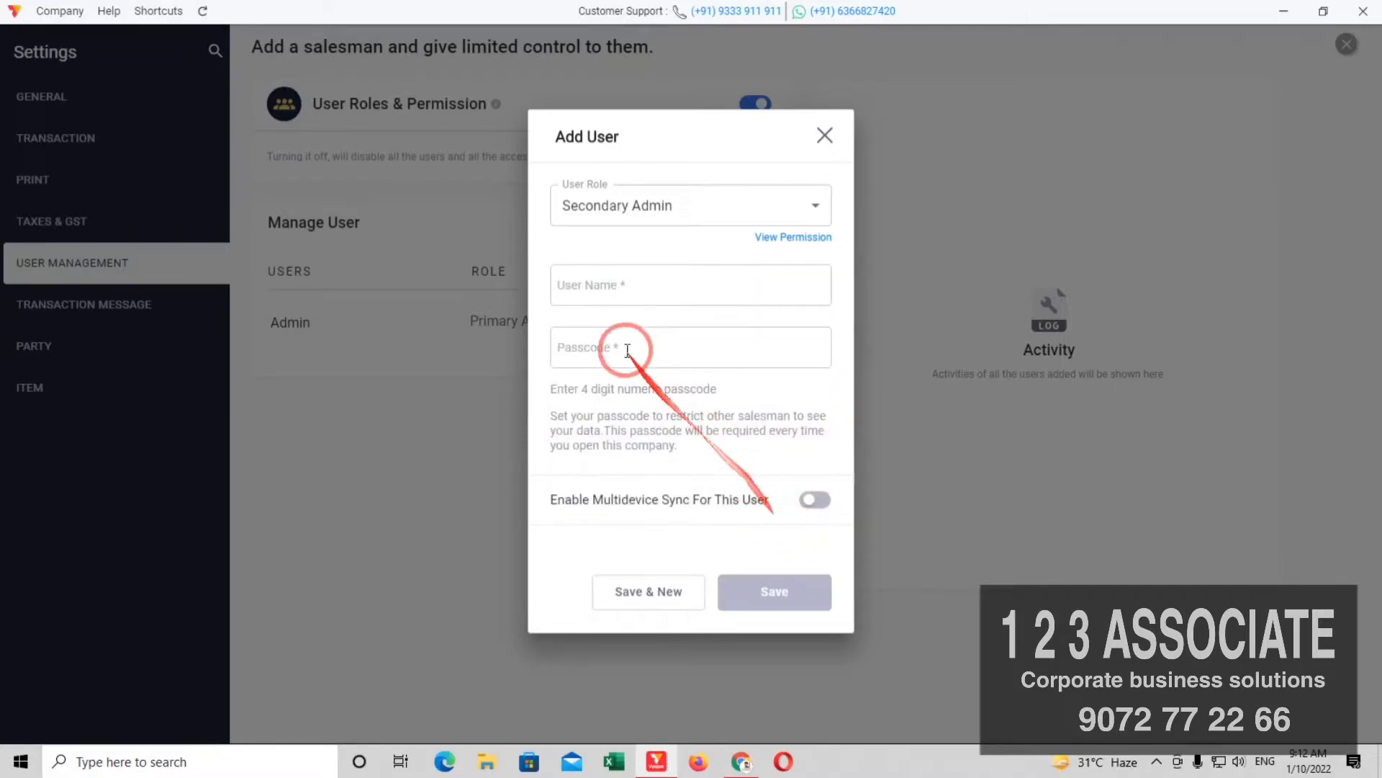
pyautogui.click(617, 281)
pyautogui.click(630, 346)
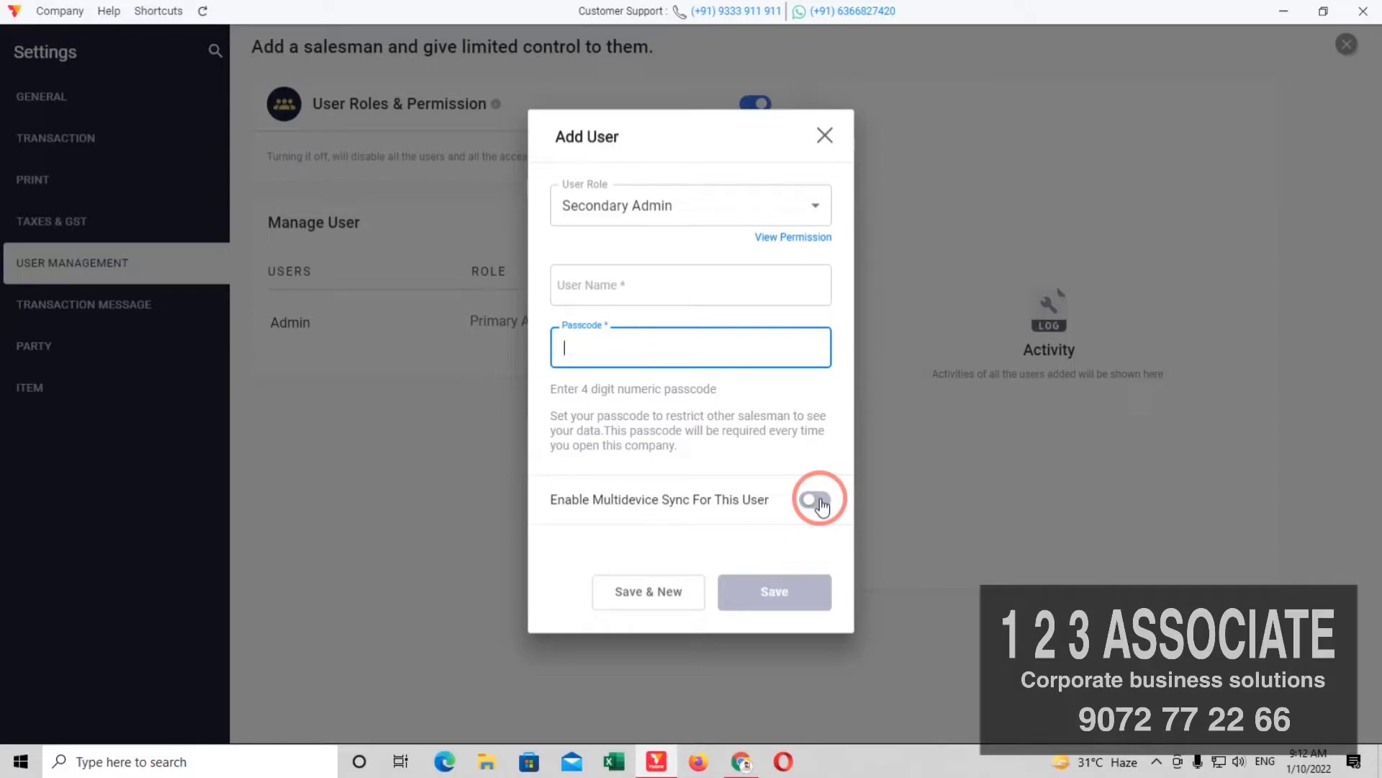
pyautogui.click(816, 500)
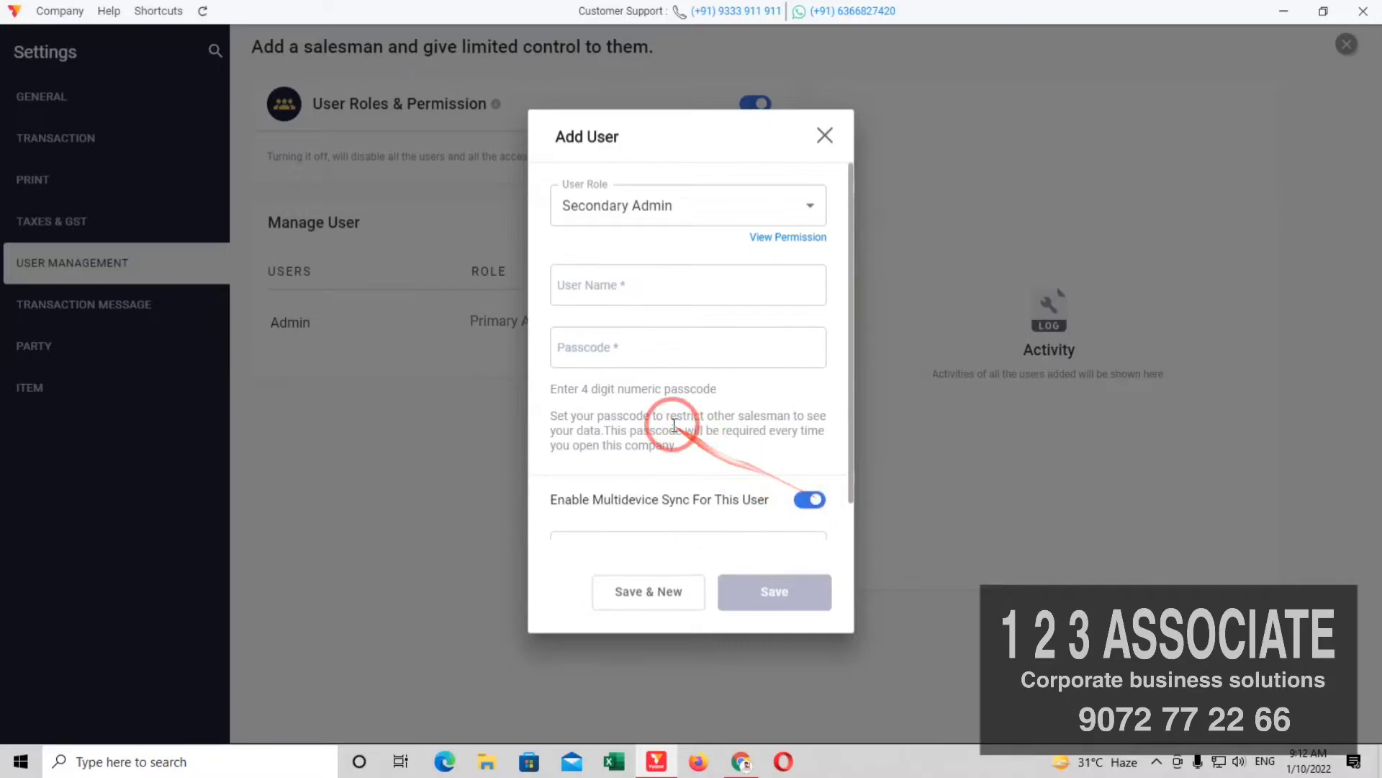
pyautogui.scroll(-1, 674, 424)
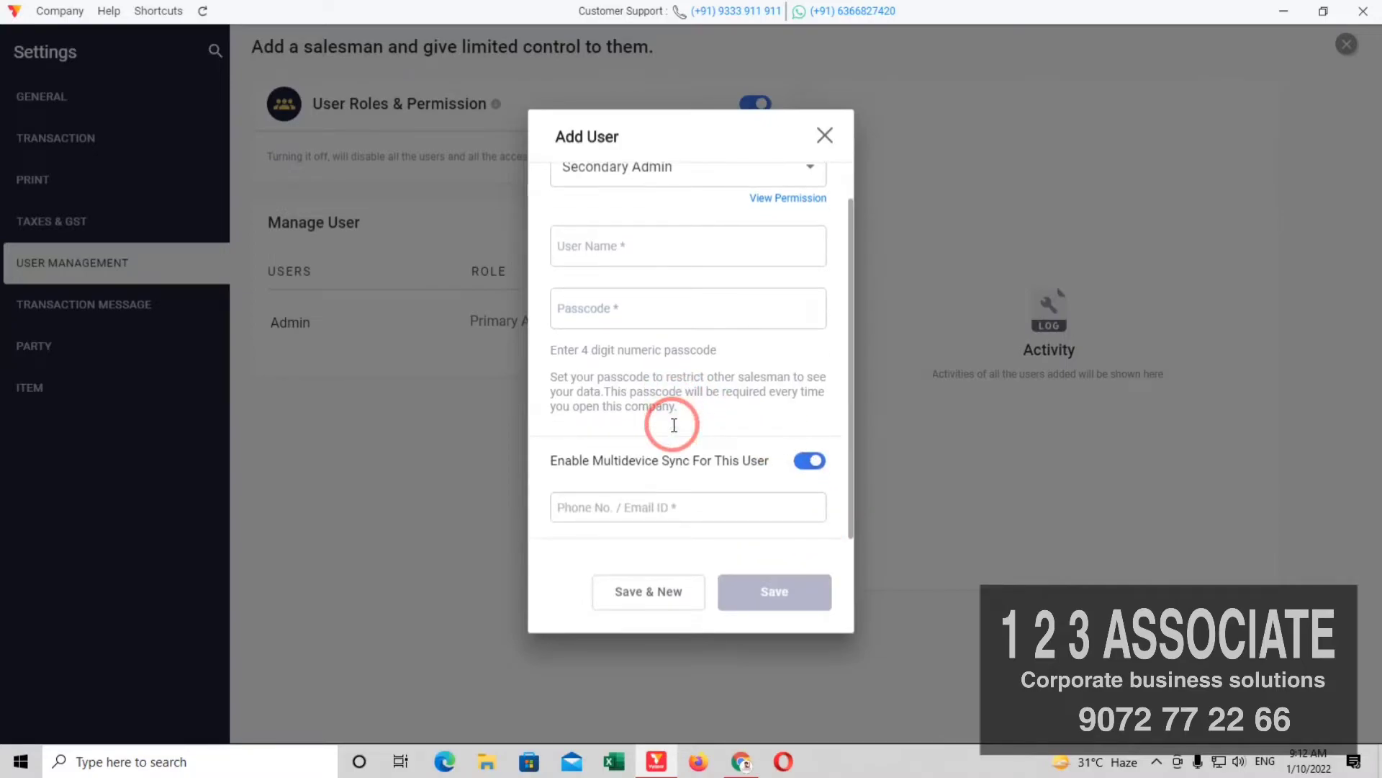
pyautogui.click(606, 507)
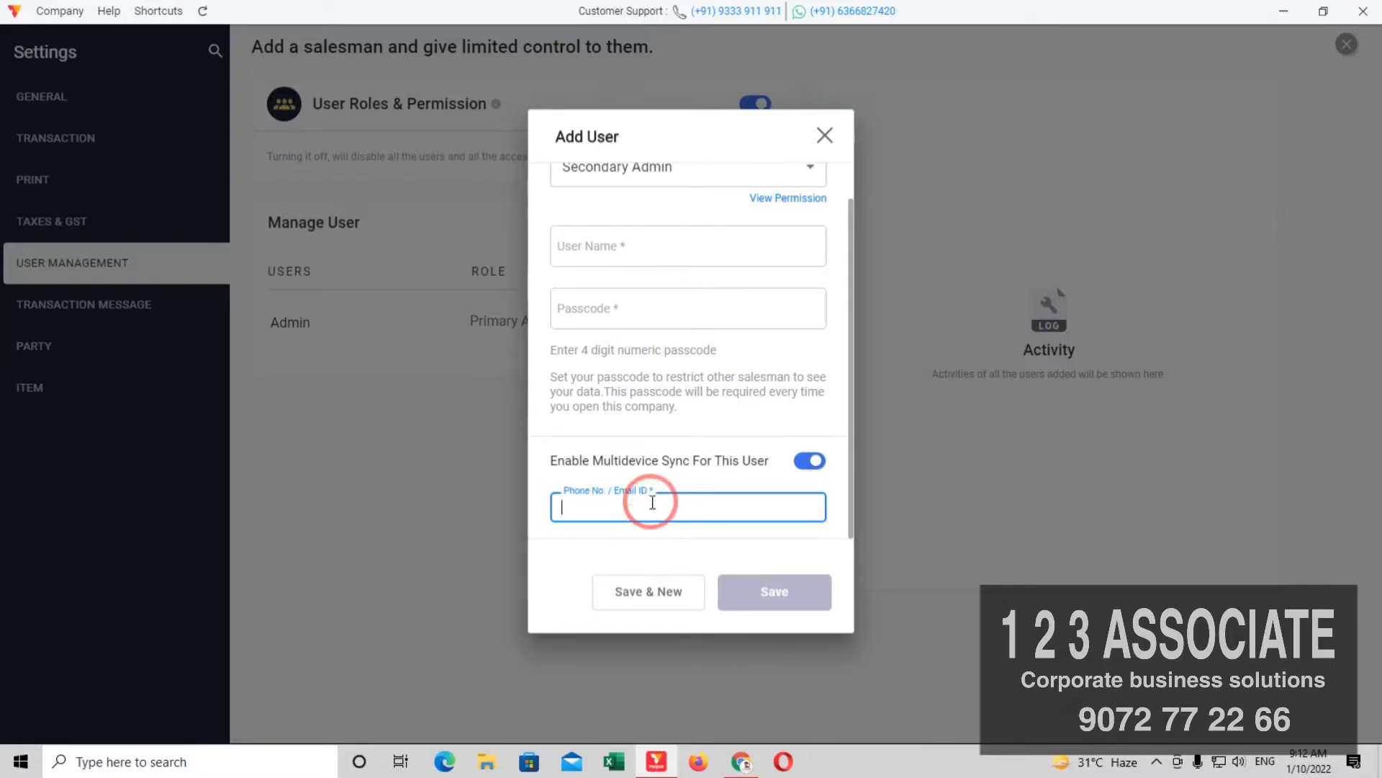
pyautogui.click(808, 460)
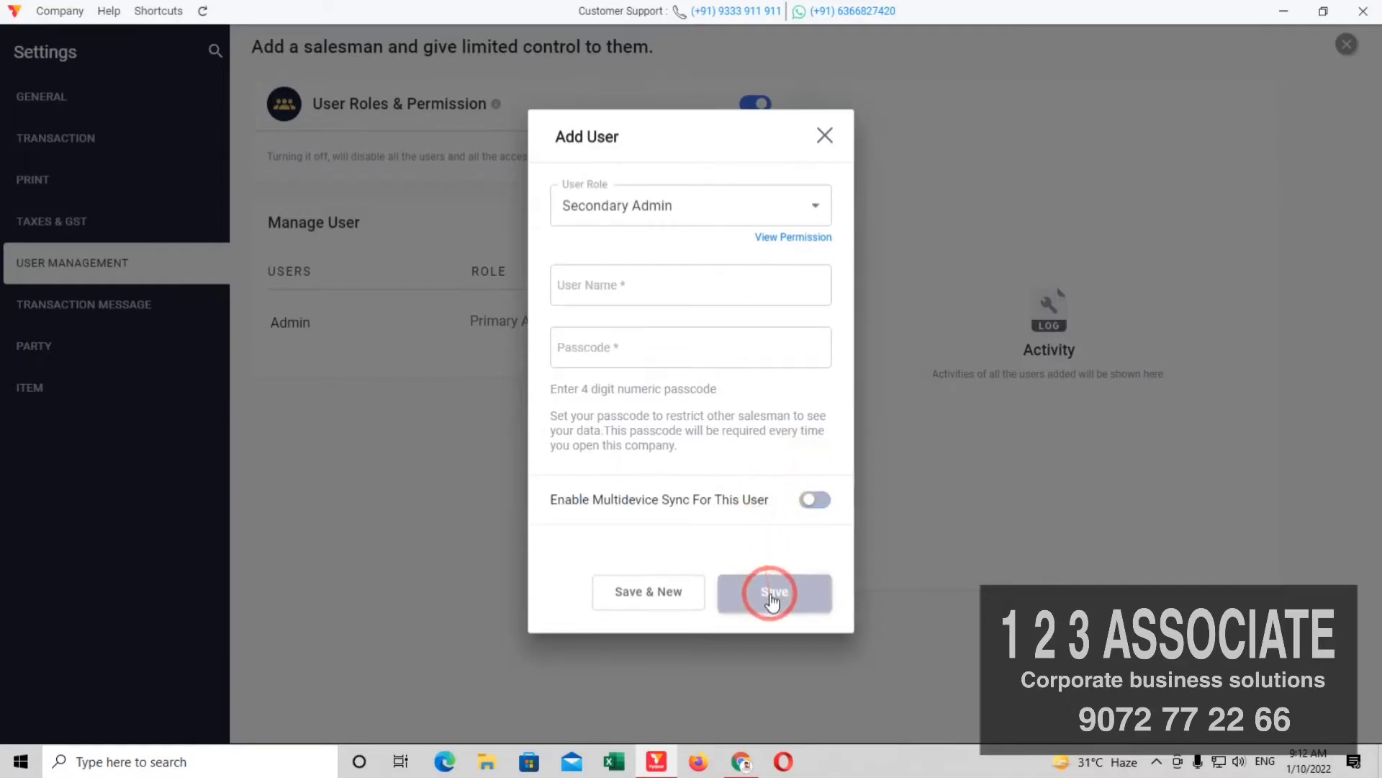
pyautogui.click(819, 210)
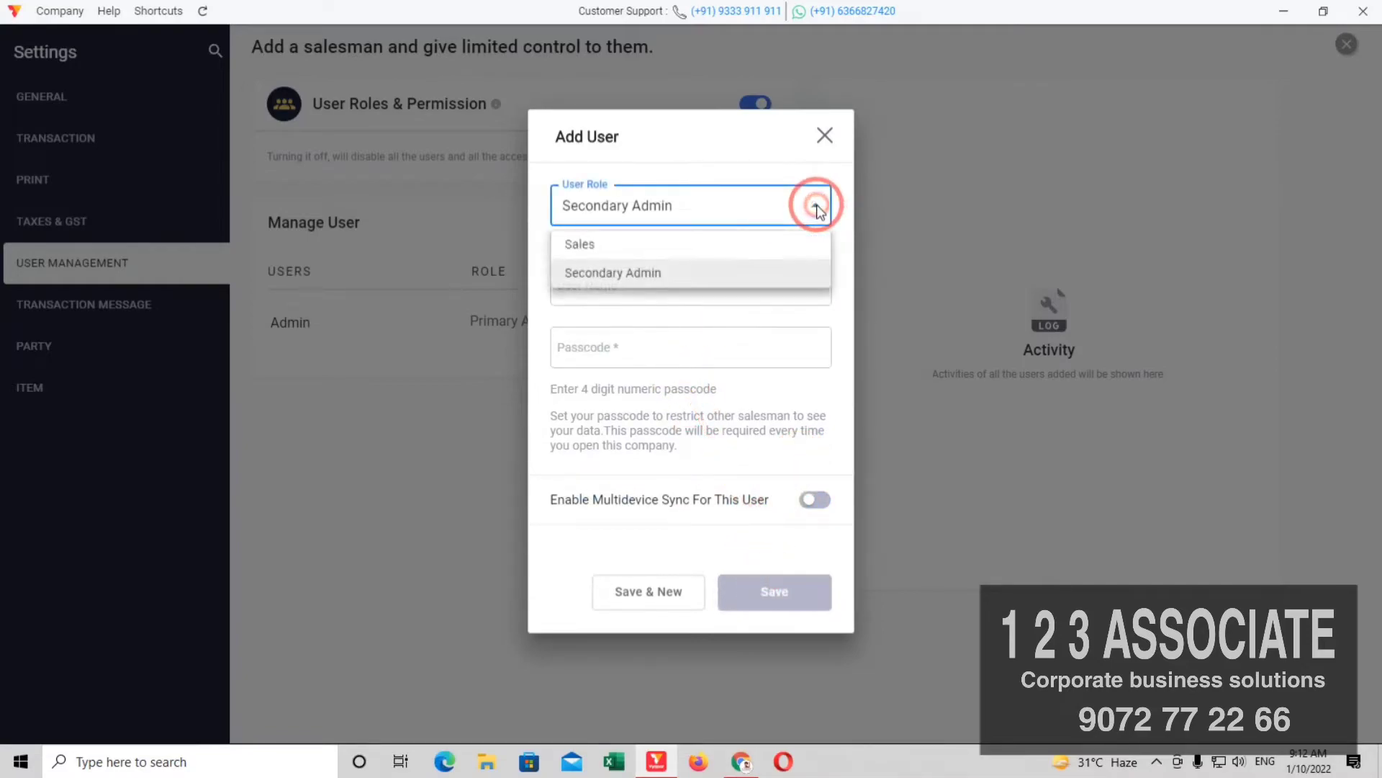
# Step: Choose the Sales role and enter SANTHOSH as the user name
pyautogui.click(591, 242)
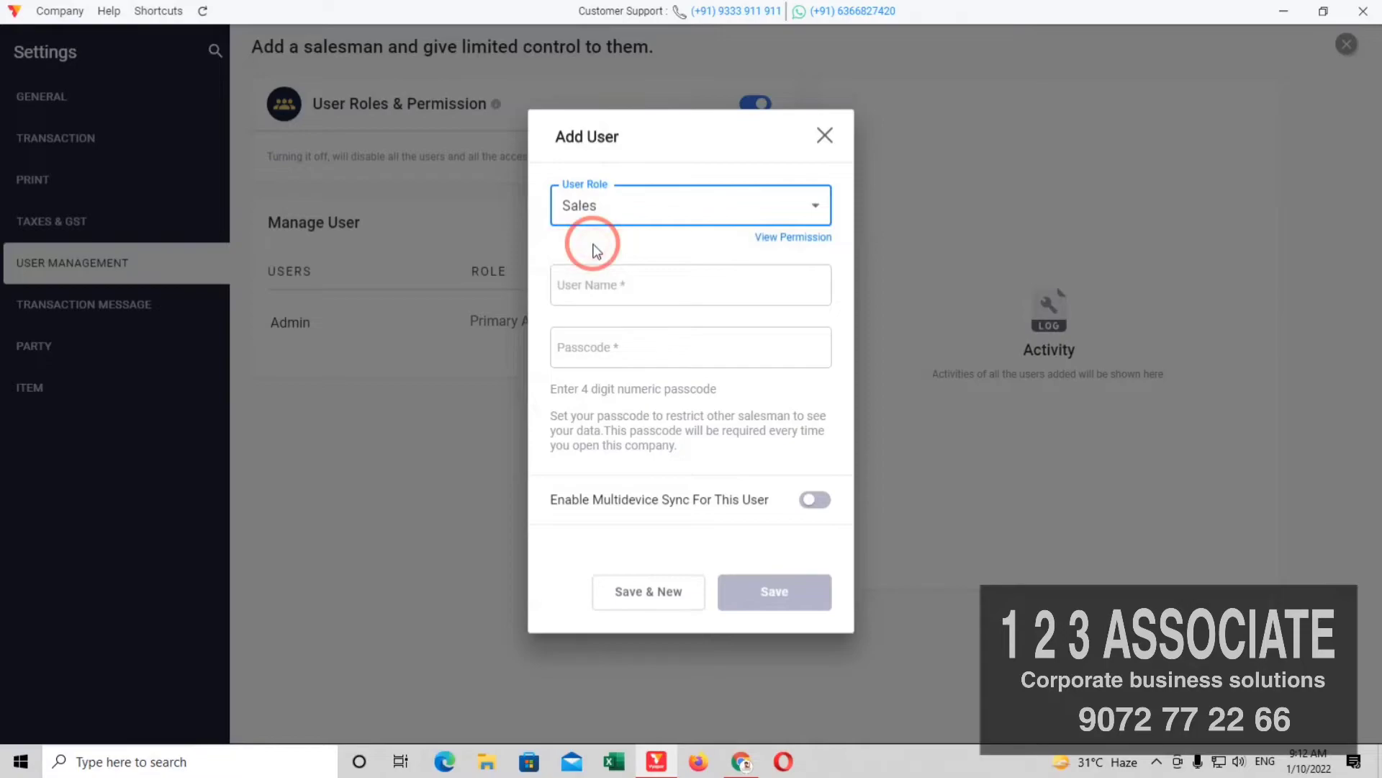
pyautogui.click(596, 292)
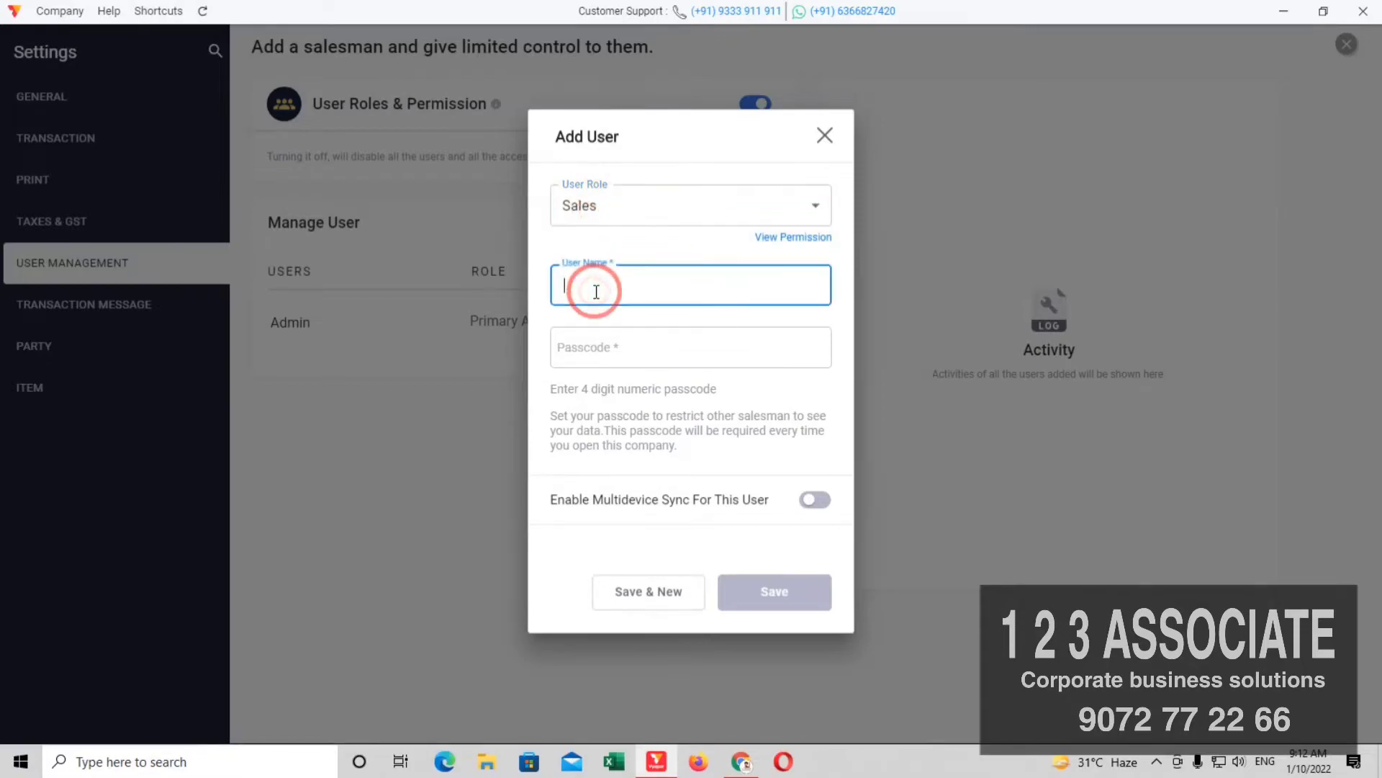
pyautogui.click(593, 346)
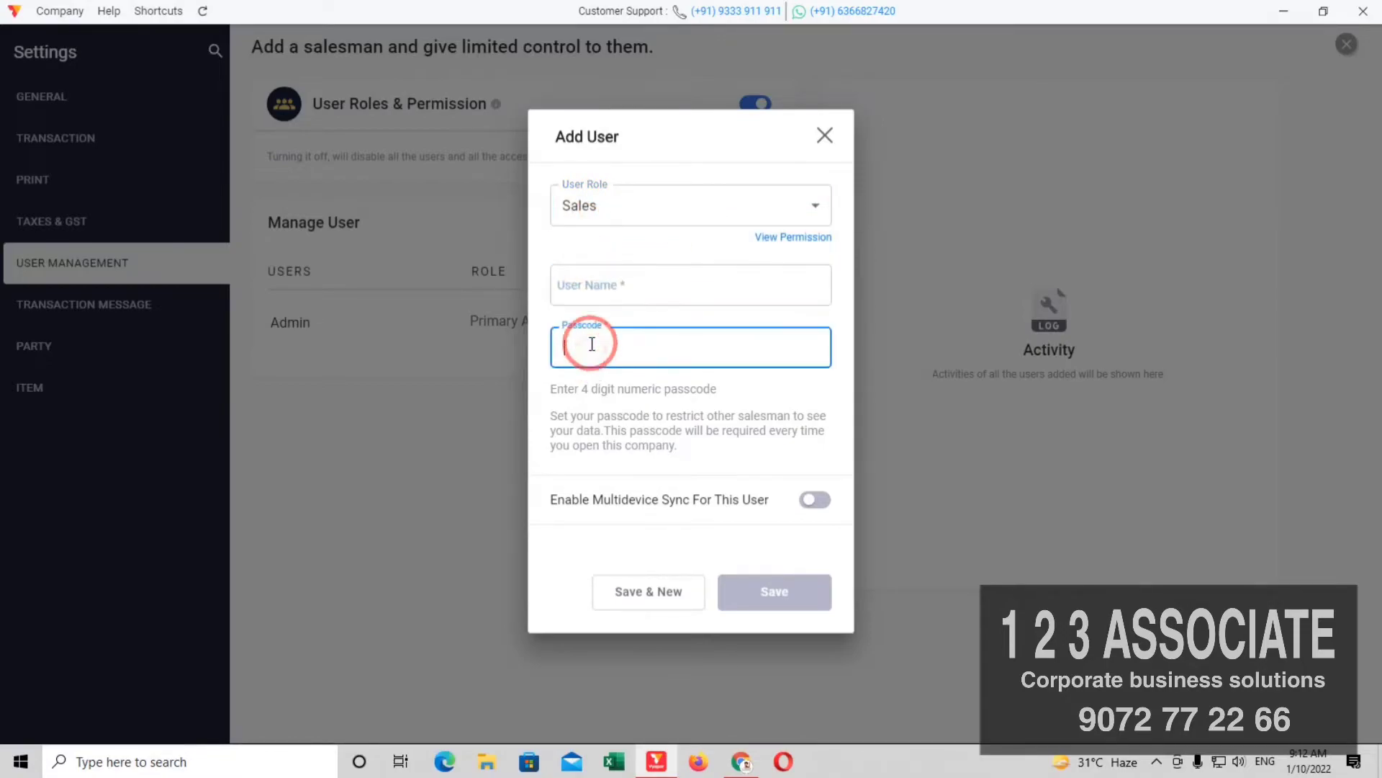
pyautogui.click(590, 290)
pyautogui.write('S')
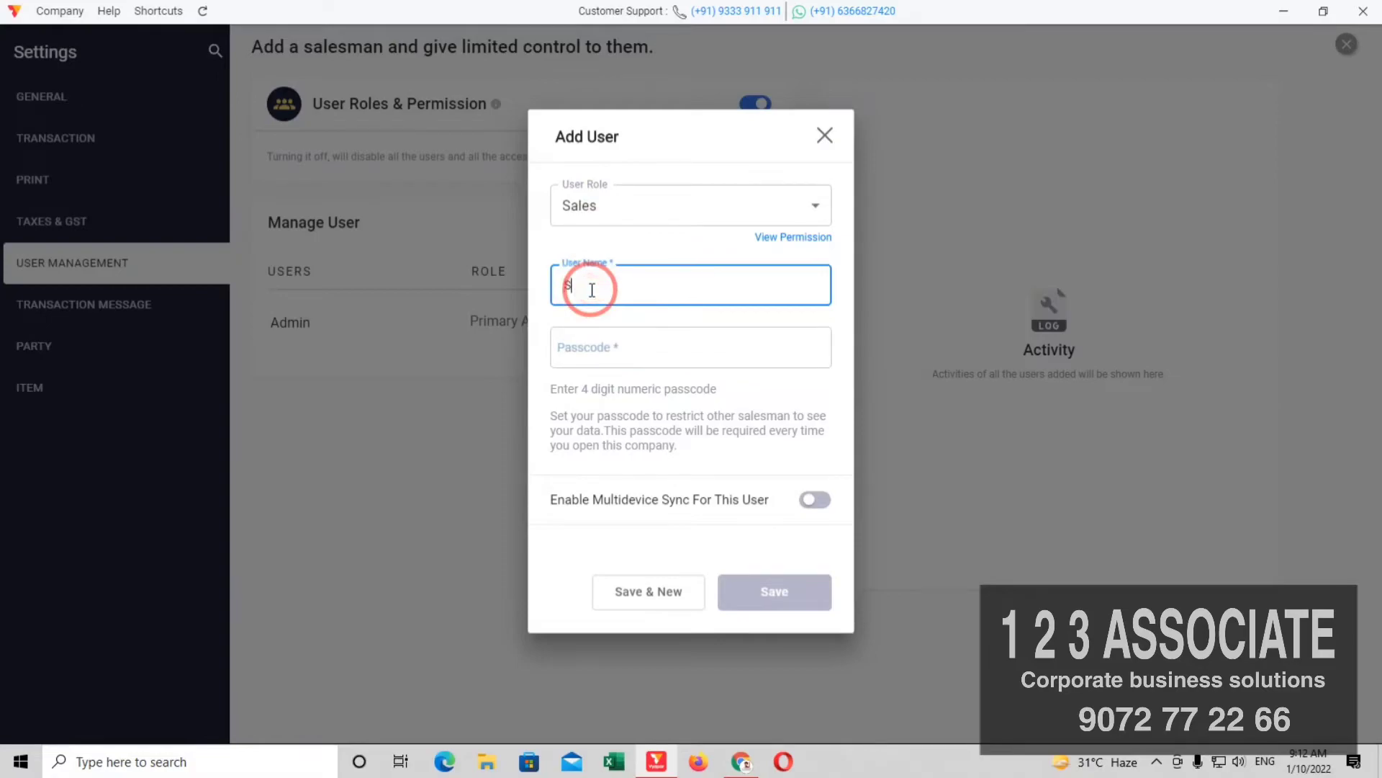
pyautogui.write('ANTHOSH')
# Step: Give SANTHOSH a 4-digit passcode, review the Sales permissions, and save the user
pyautogui.click(571, 356)
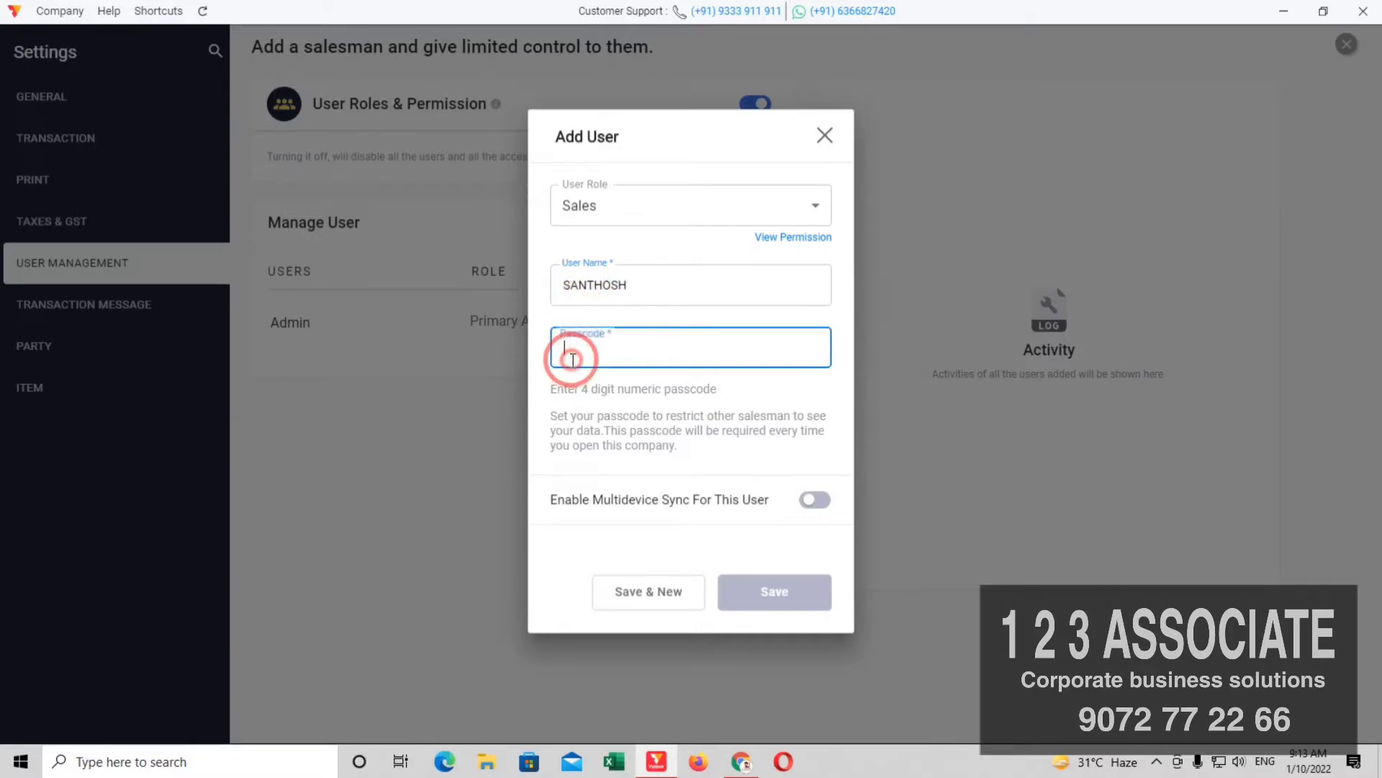
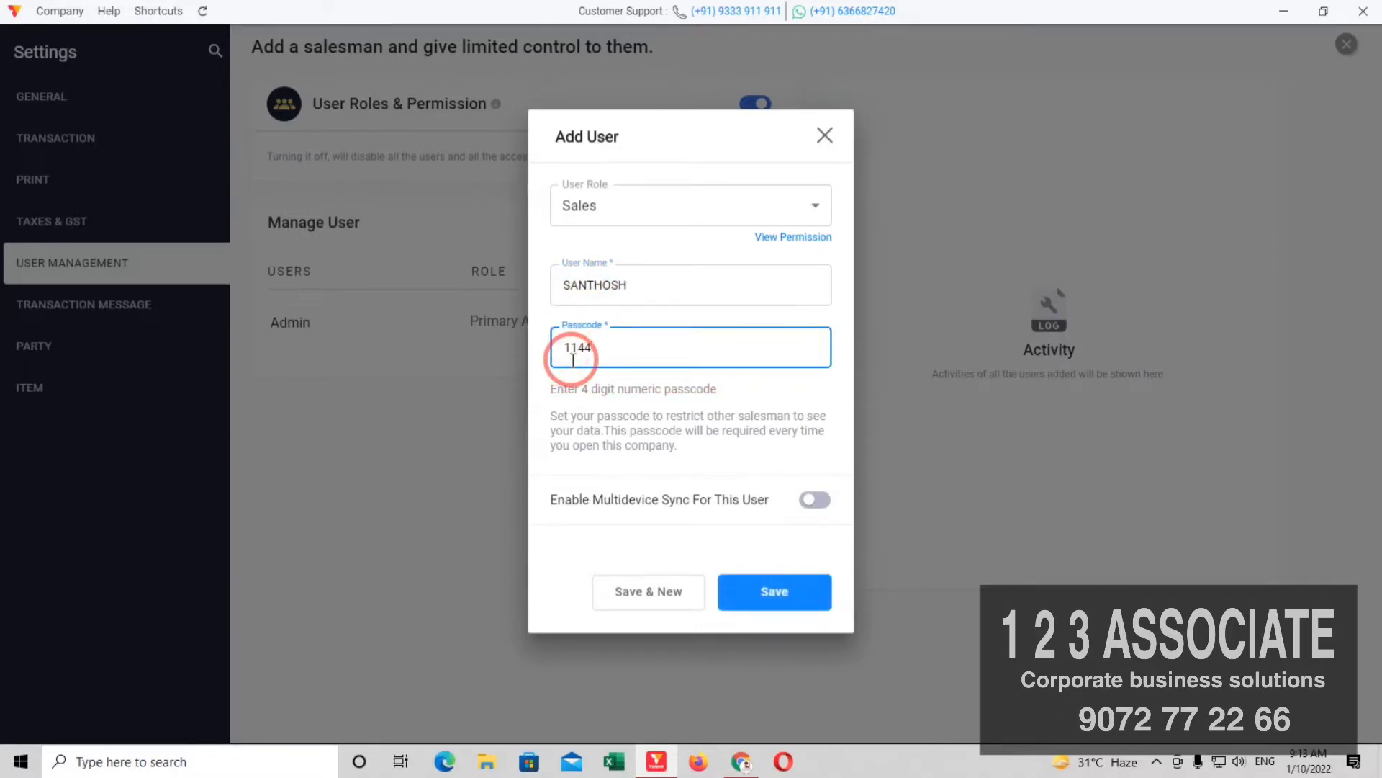
pyautogui.click(792, 244)
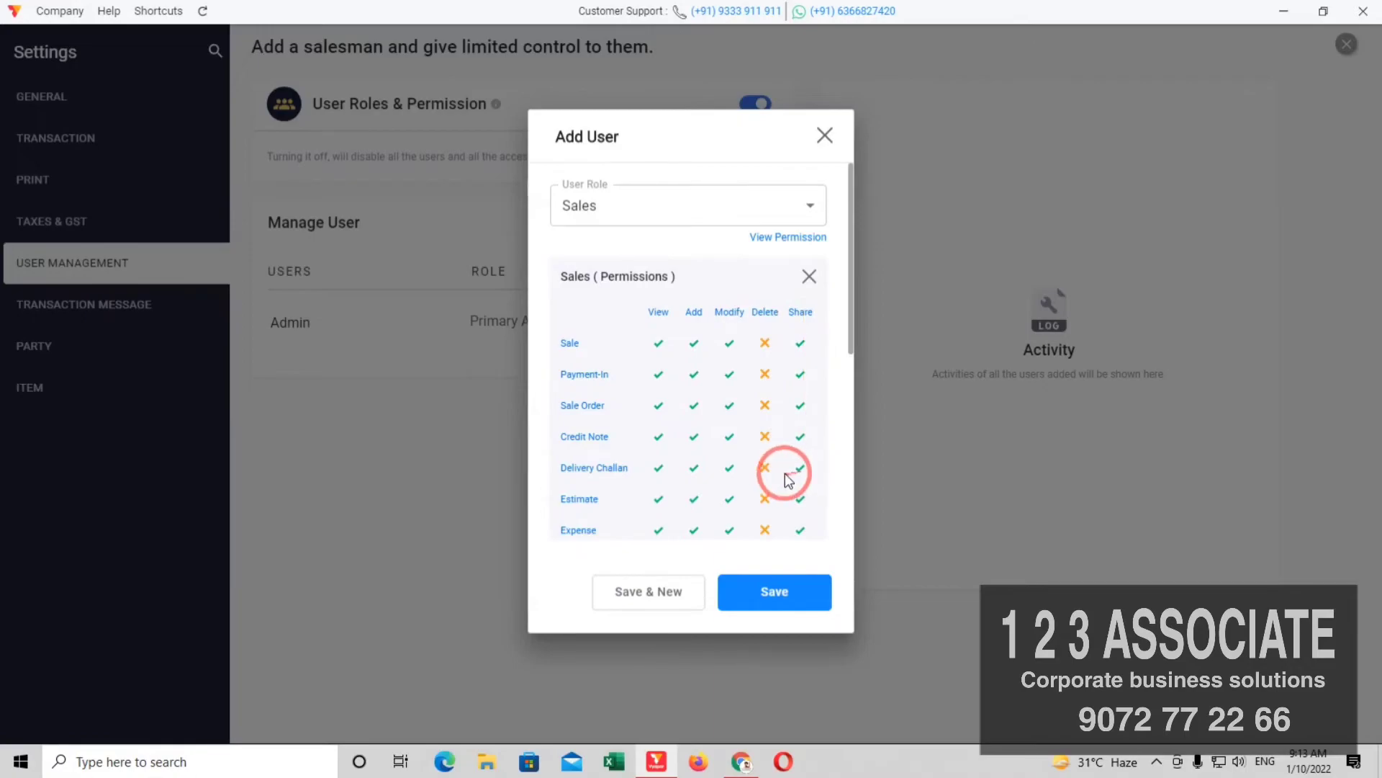
pyautogui.click(767, 601)
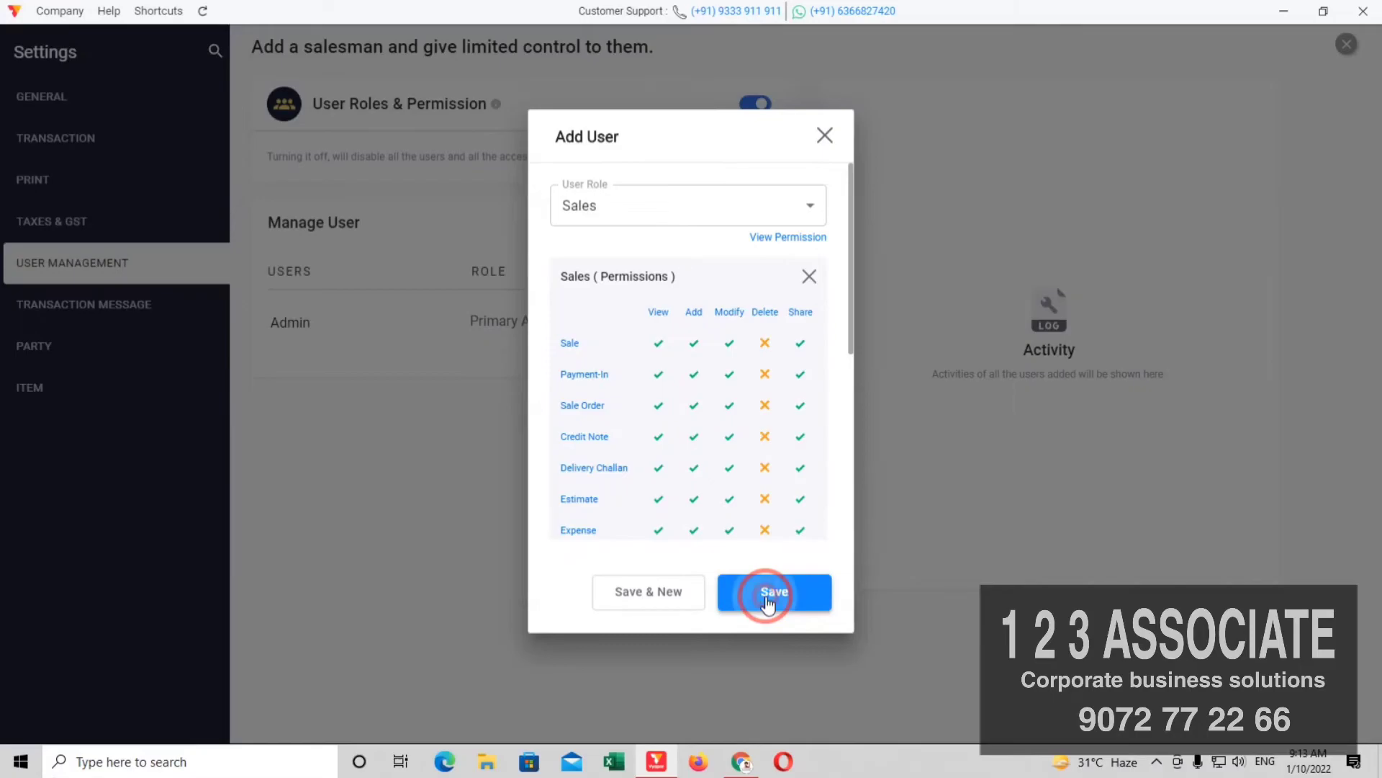